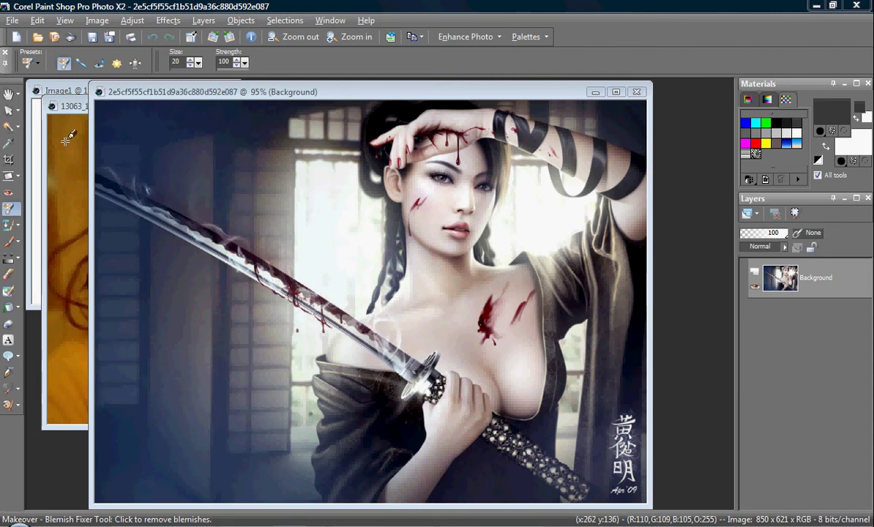
- Activate the Dropper tool and bring the portrait photo's window to the front, placing it over the middle of the sword artwork
click(9, 142)
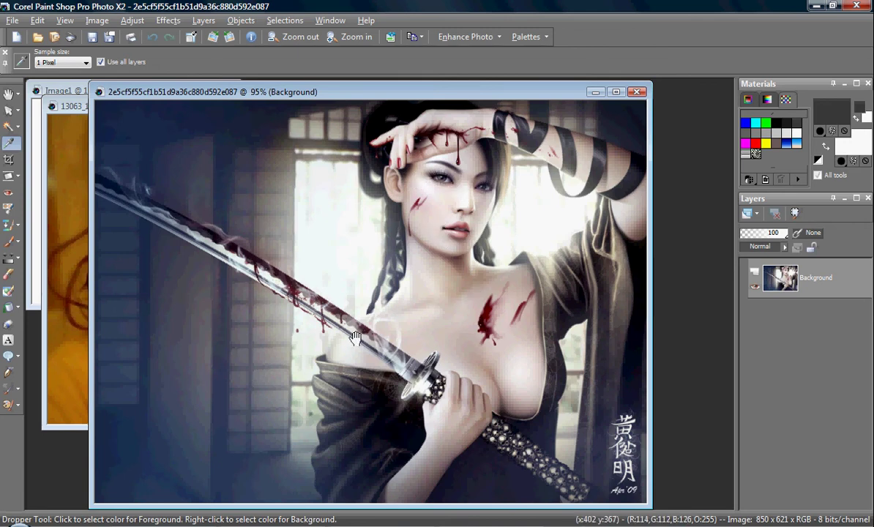
click(74, 119)
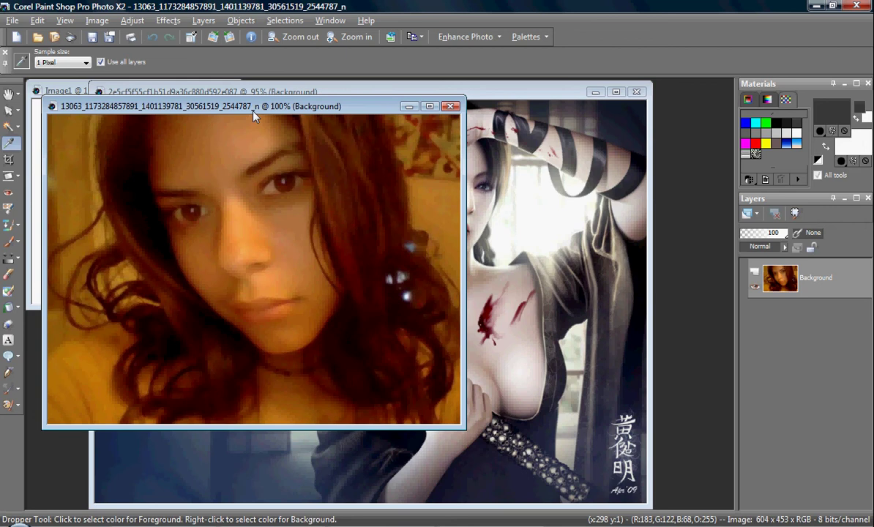
drag(252, 112, 399, 153)
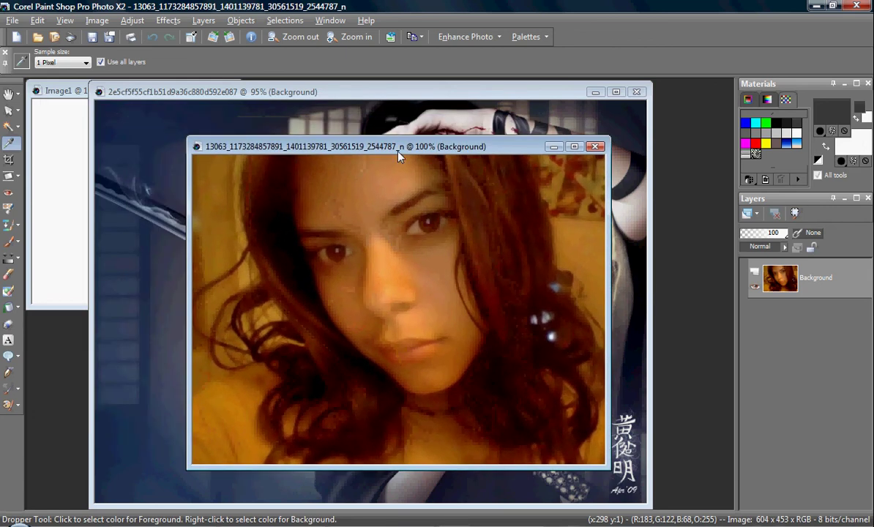
- Look at the Makeover tool's Blemish Fixer mode and the Red Eye tool's options
click(13, 211)
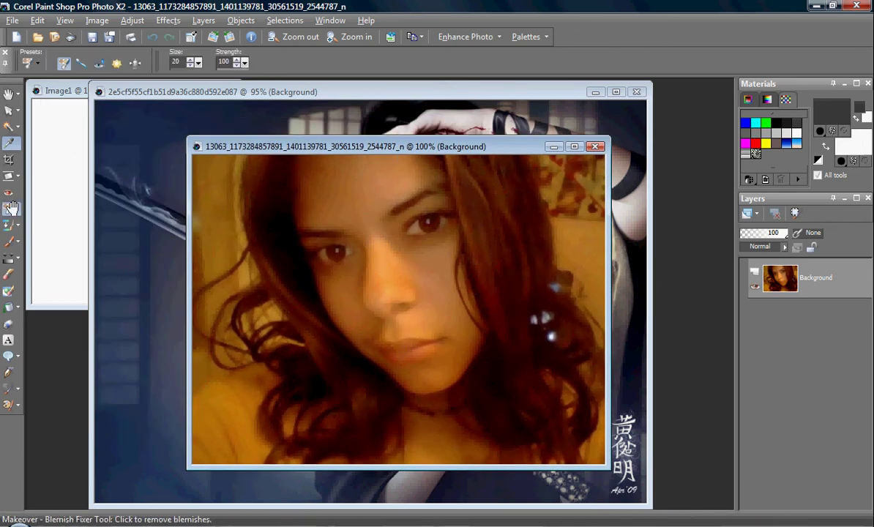
click(66, 64)
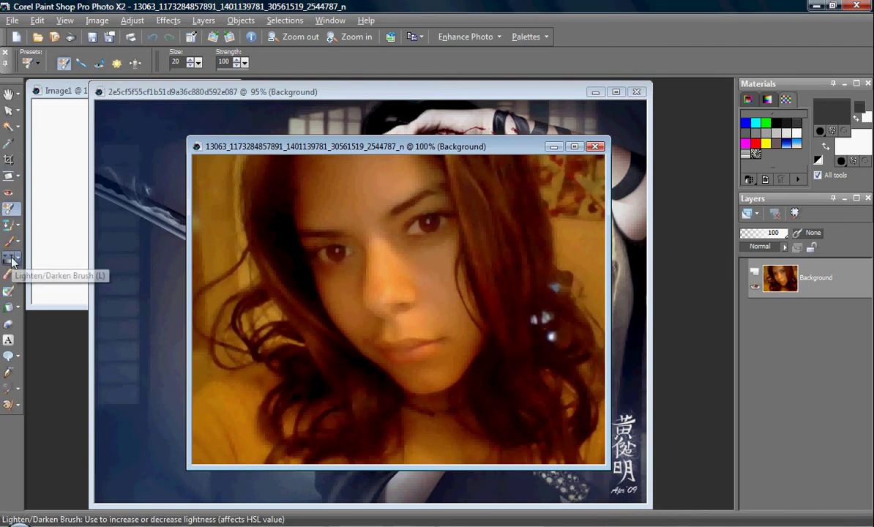
click(8, 193)
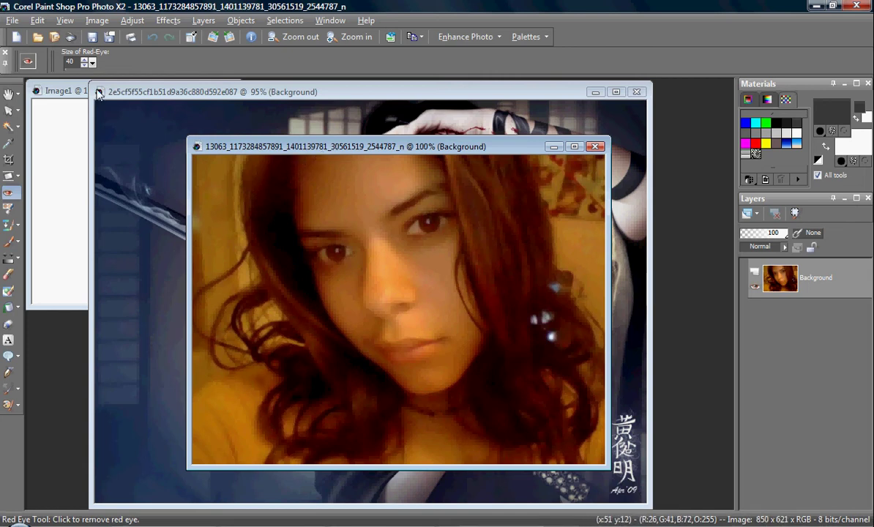
- Activate the Paint Brush and browse its full brush tip library down to the last brushes
click(10, 249)
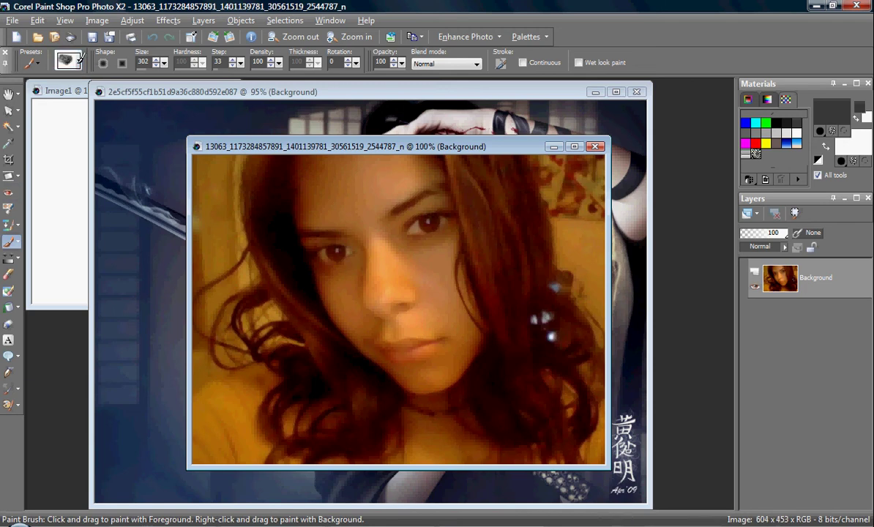
click(78, 61)
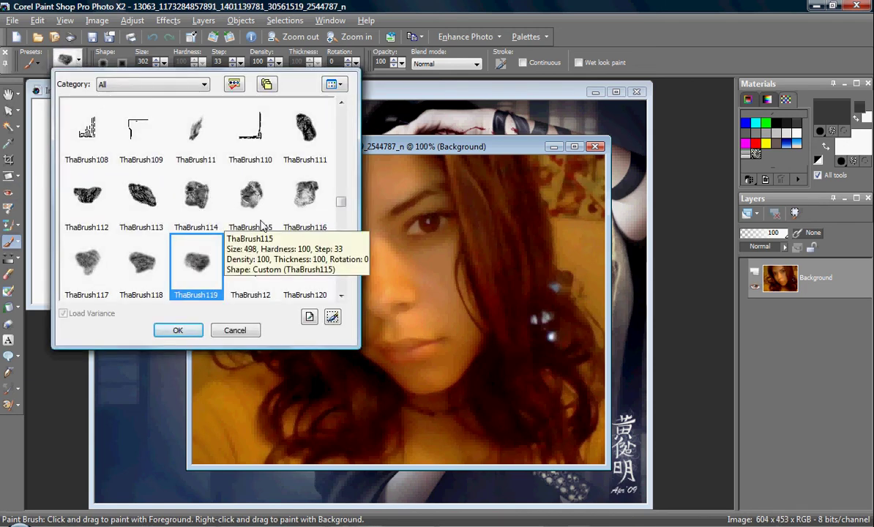
click(341, 295)
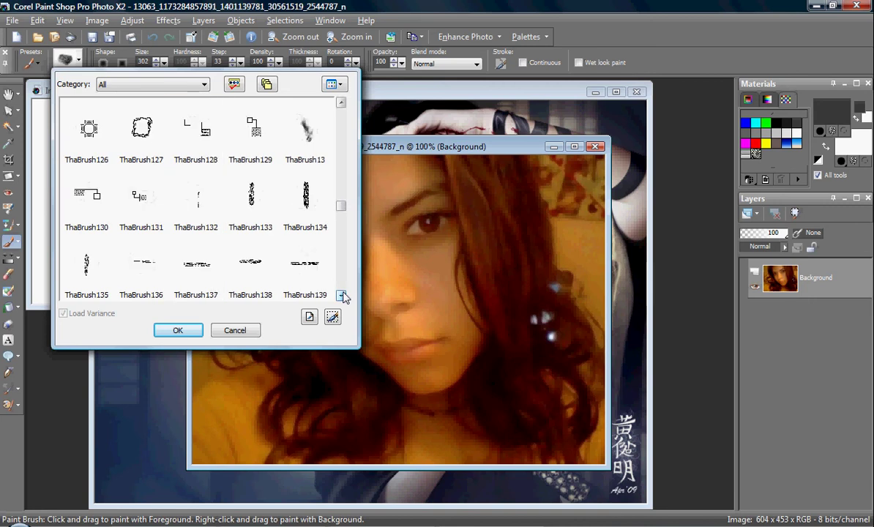
click(341, 295)
click(341, 295)
click(341, 295)
click(341, 295)
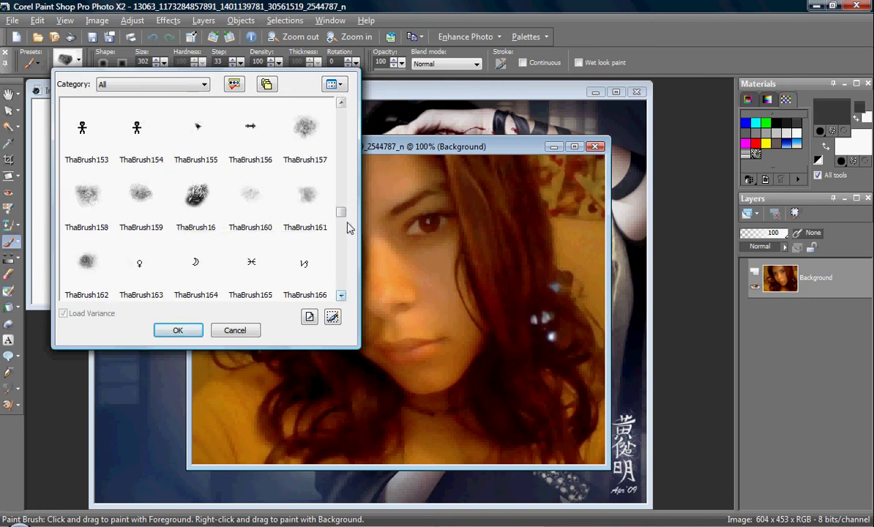
drag(341, 212, 343, 267)
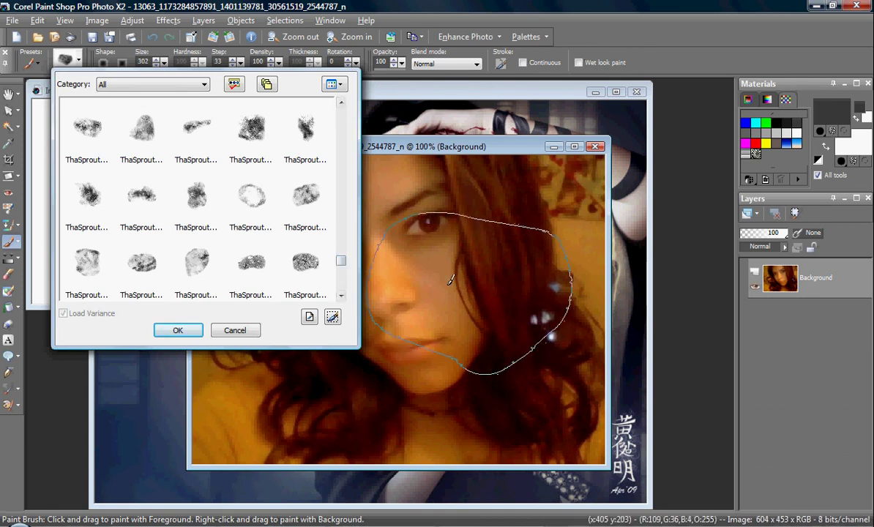
drag(343, 261, 341, 284)
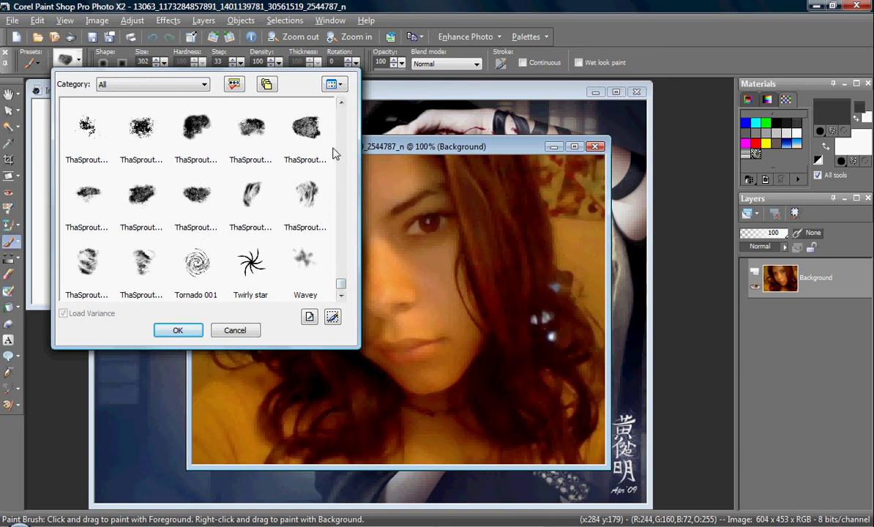
- Examine the custom brush tips from the end of the library back through the ThaSprout and ThaBrush sets
click(340, 103)
click(340, 104)
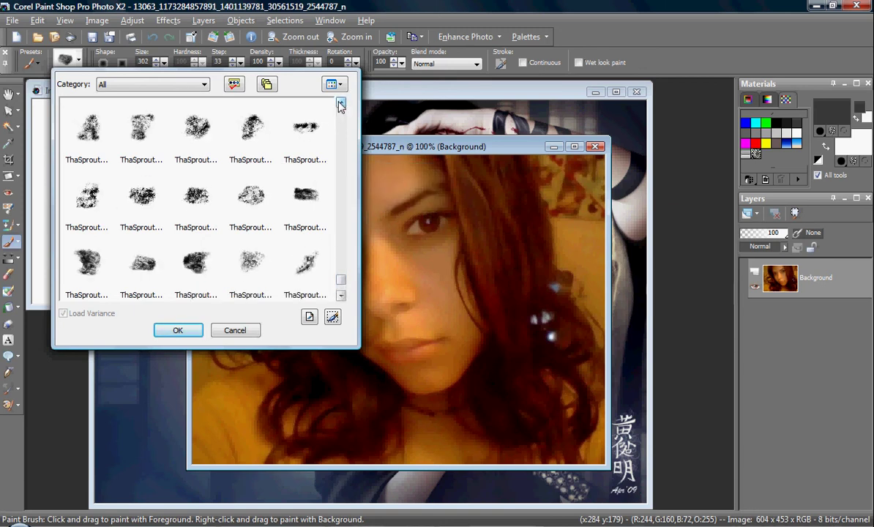
click(340, 103)
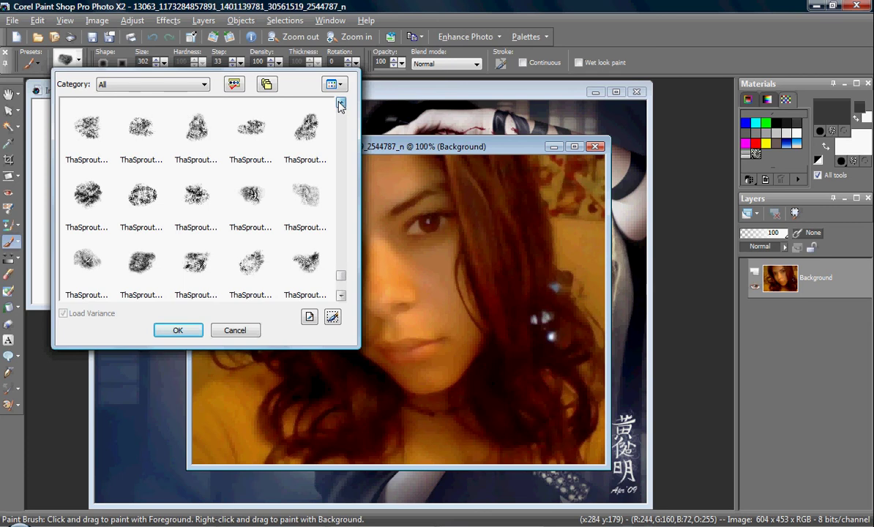
click(340, 104)
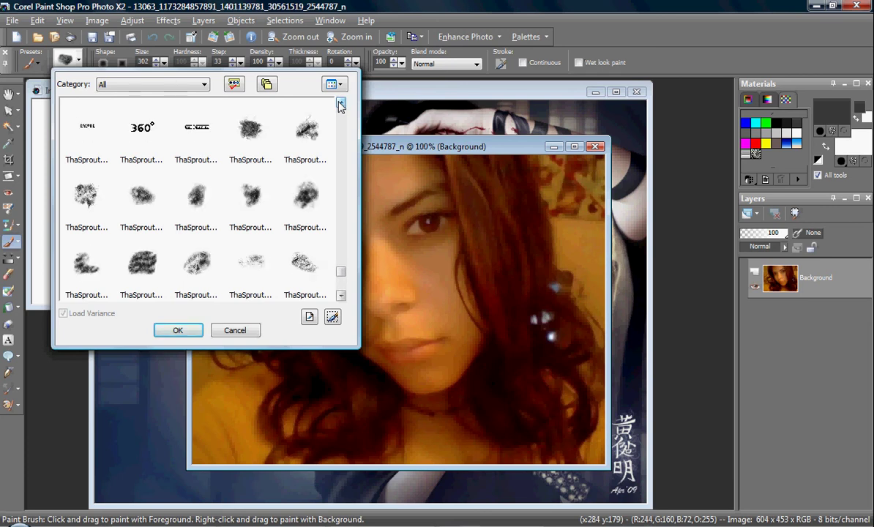
click(340, 103)
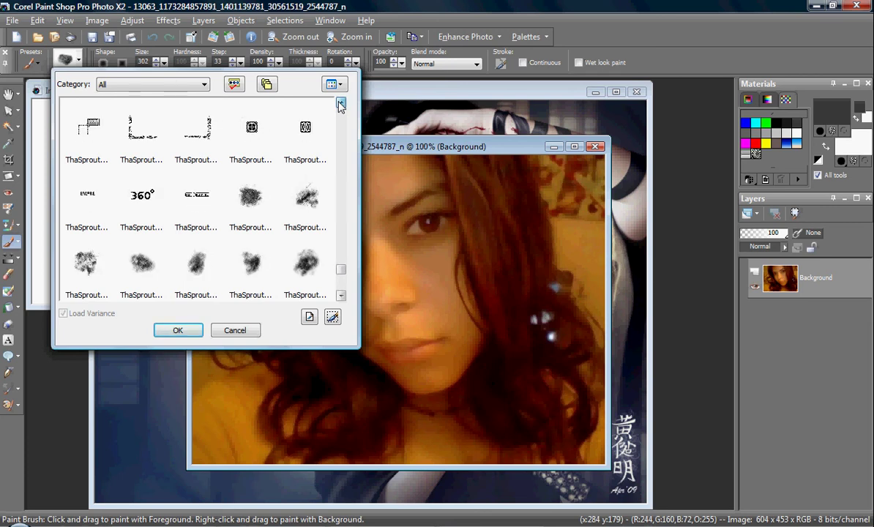
click(341, 103)
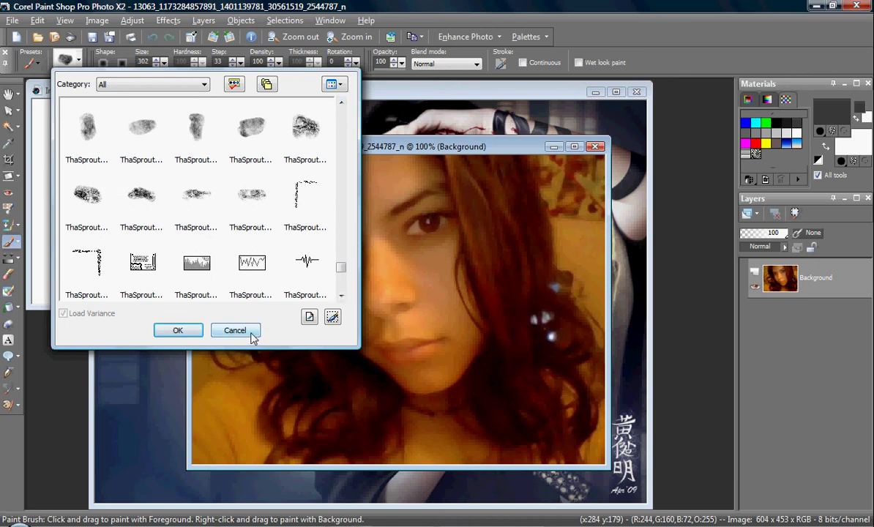
click(341, 103)
click(340, 103)
click(340, 103)
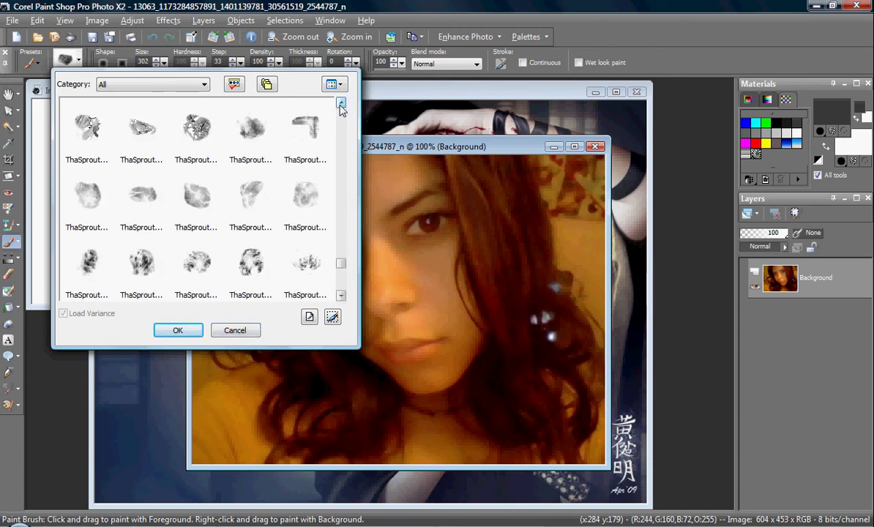
click(341, 103)
click(340, 103)
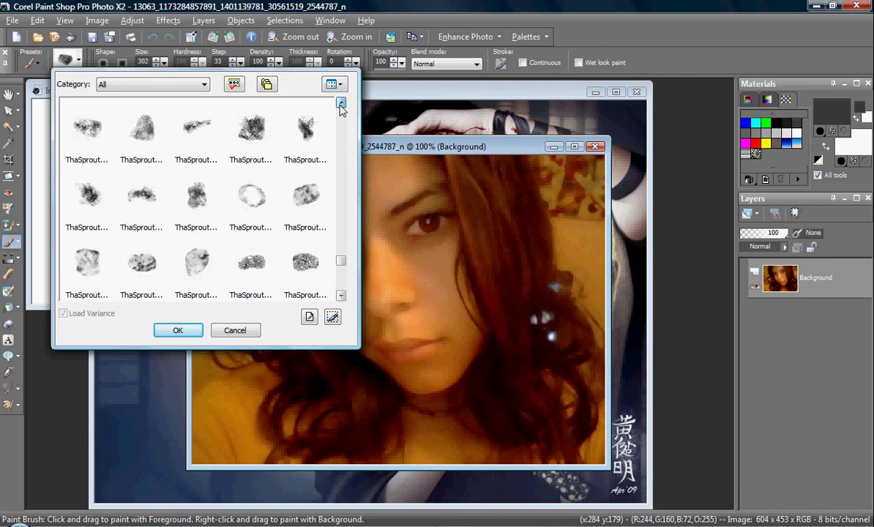
click(340, 103)
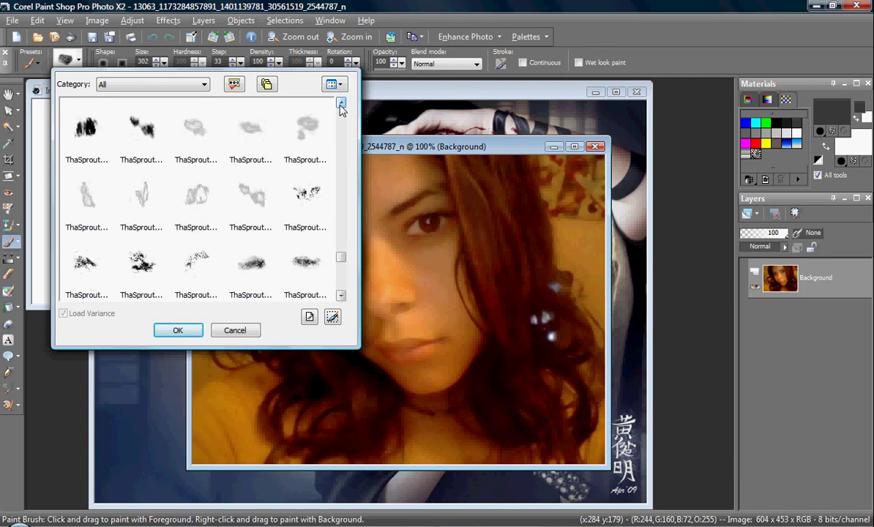
click(340, 103)
click(340, 103)
click(340, 103)
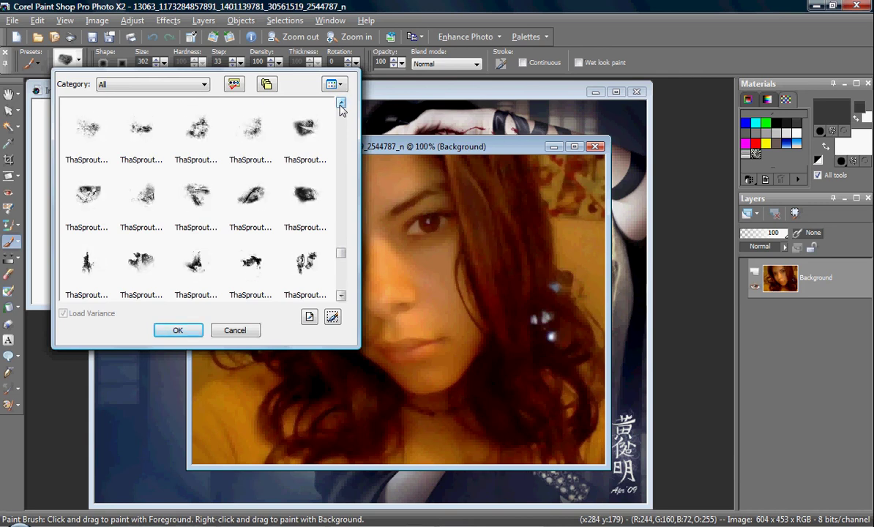
click(341, 103)
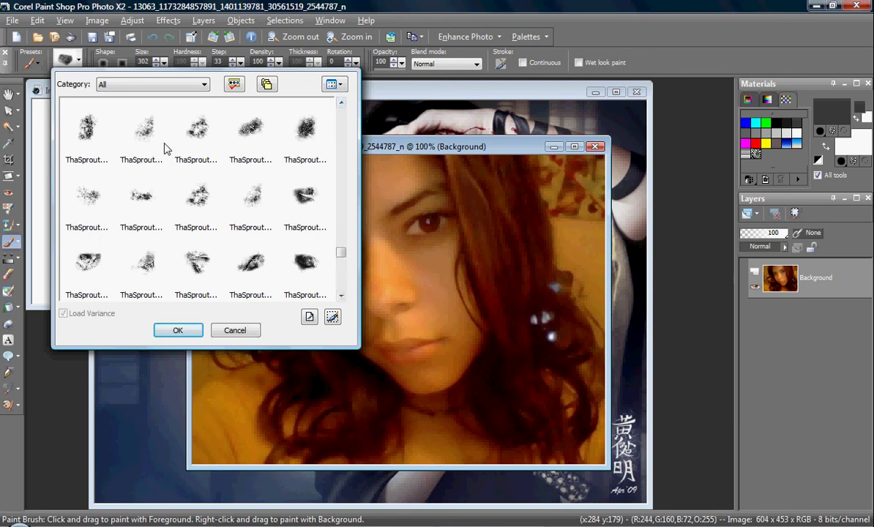
click(343, 112)
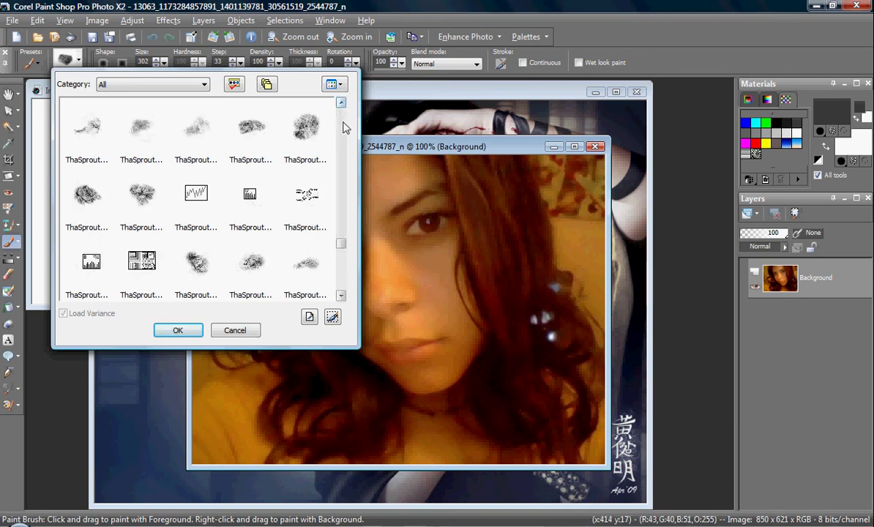
click(344, 128)
click(344, 128)
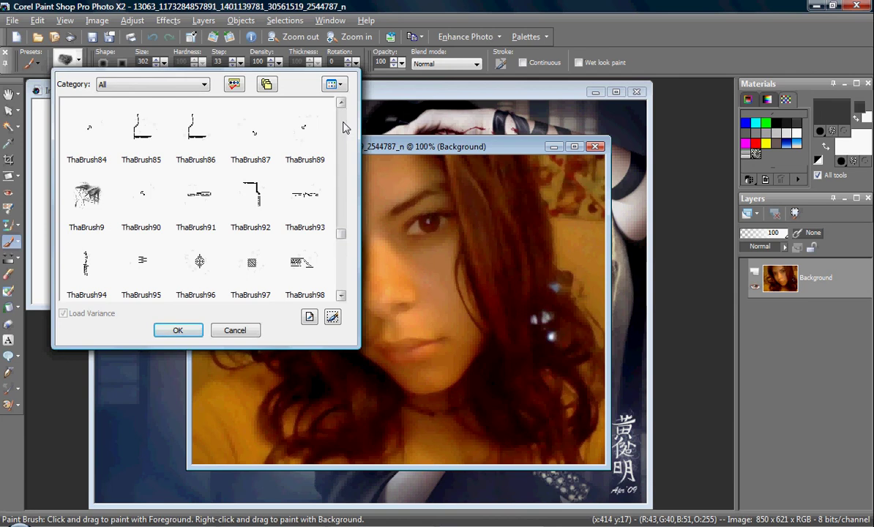
click(344, 129)
click(344, 128)
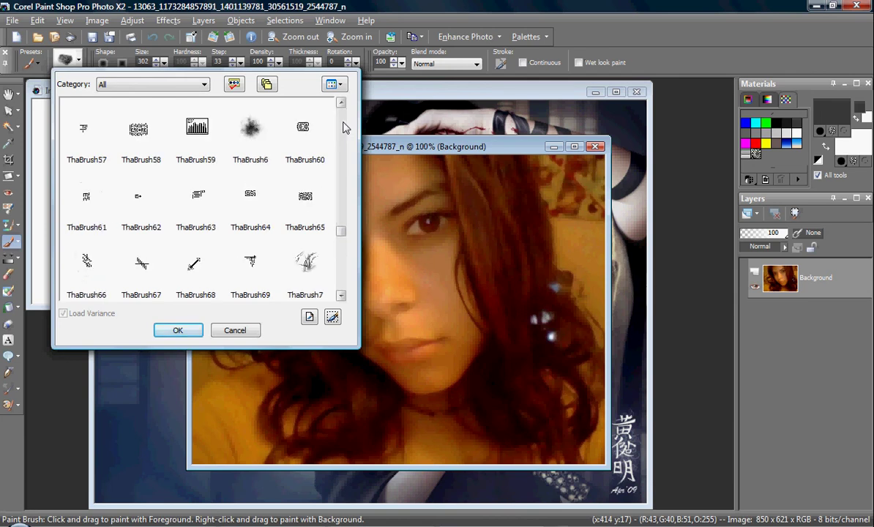
click(344, 128)
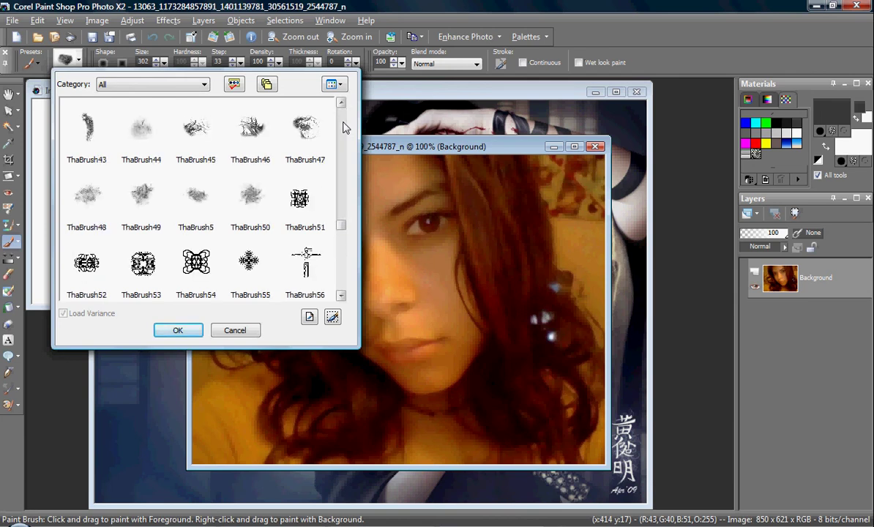
click(344, 128)
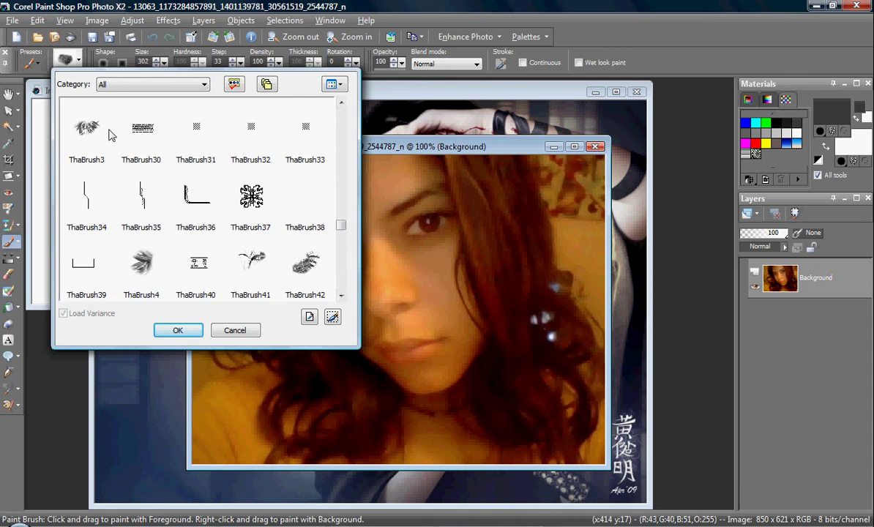
- Find the ThaBrush12 brush tip in the library and apply it to the Paint Brush
click(341, 105)
click(341, 105)
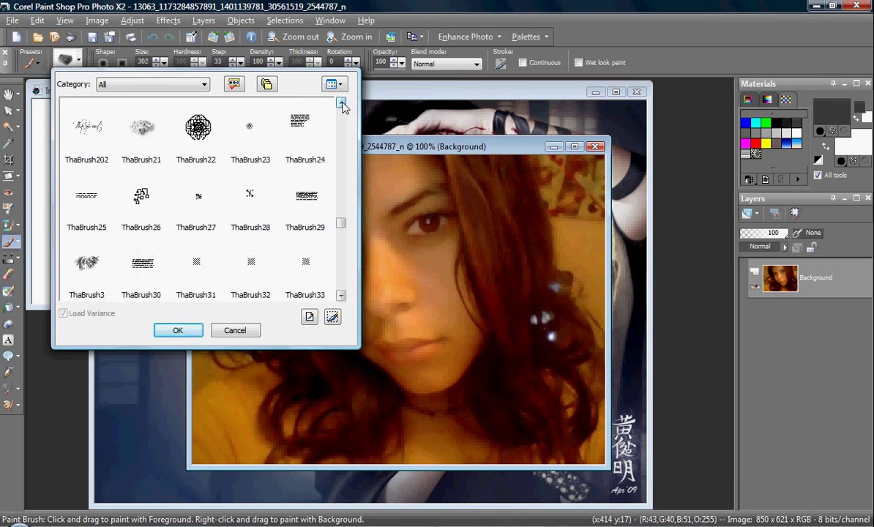
click(341, 105)
click(341, 105)
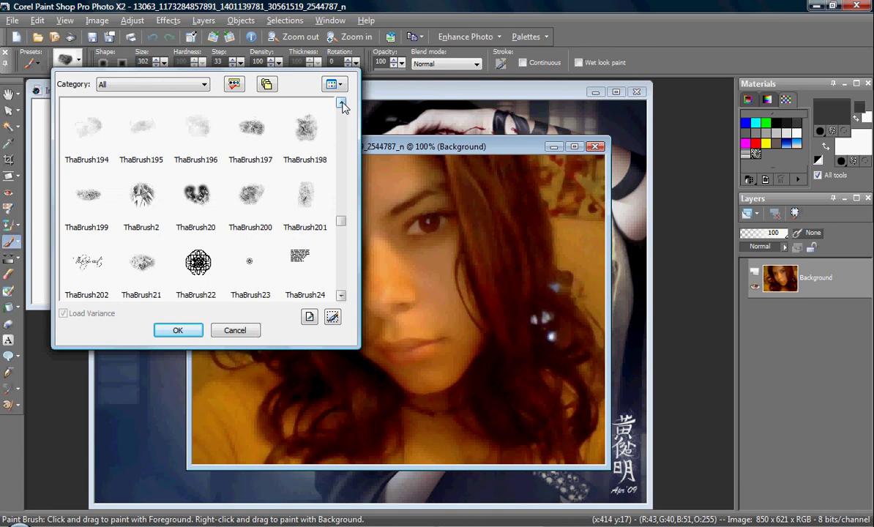
click(341, 105)
click(341, 105)
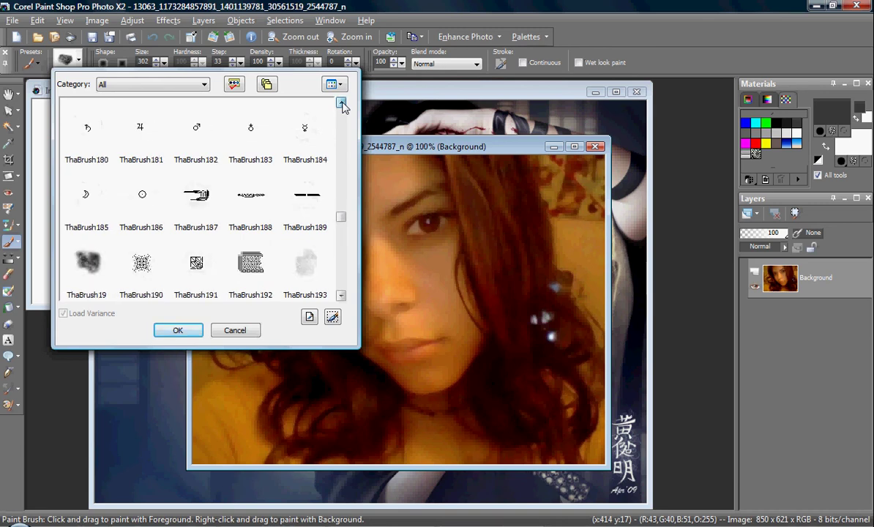
click(341, 104)
click(341, 105)
click(341, 105)
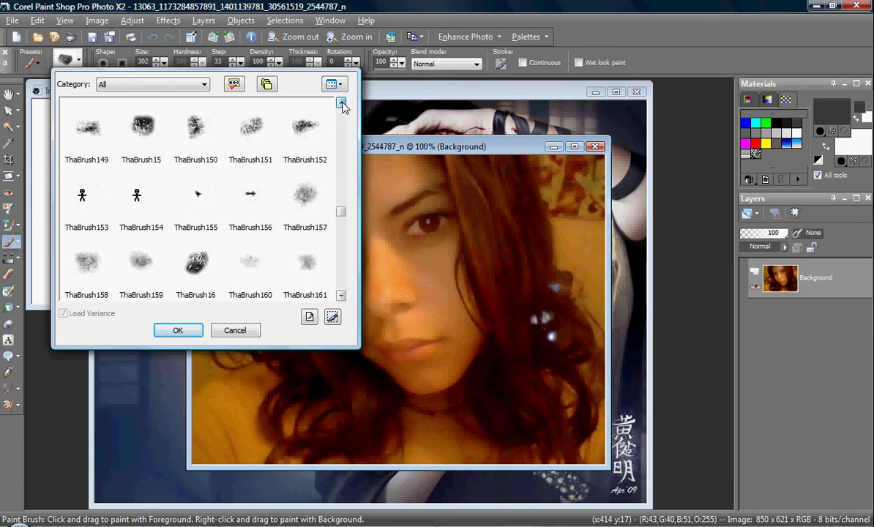
click(341, 105)
click(341, 104)
click(341, 104)
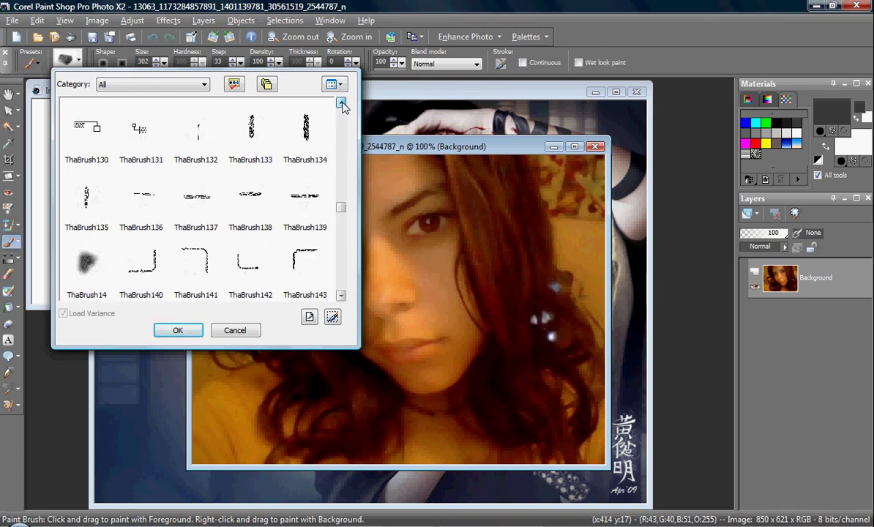
click(341, 105)
click(341, 105)
click(341, 105)
click(341, 105)
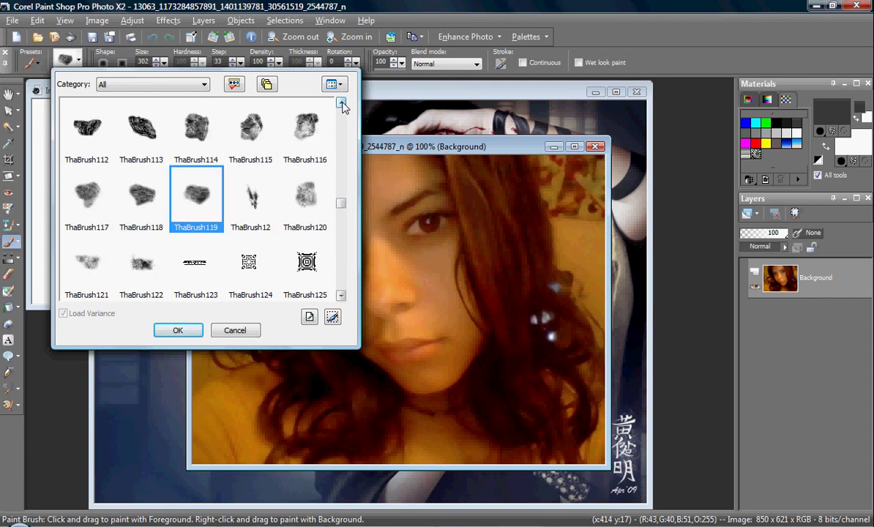
click(252, 196)
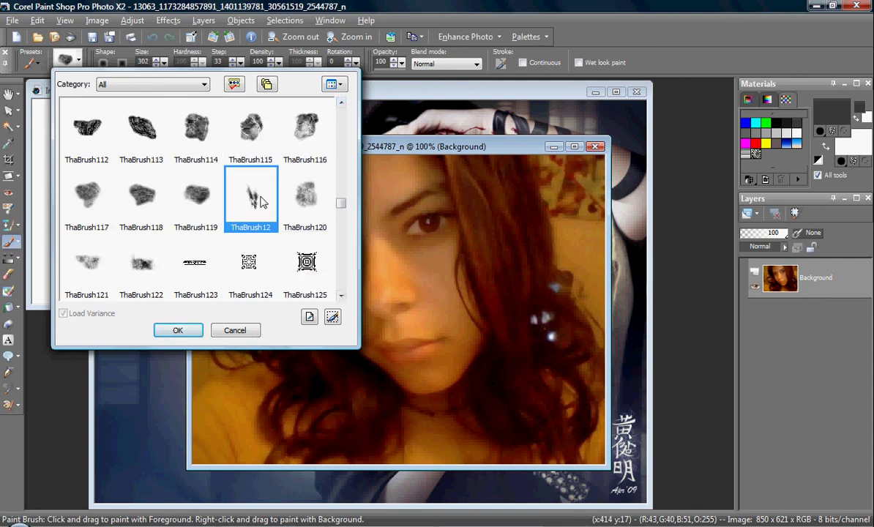
click(184, 330)
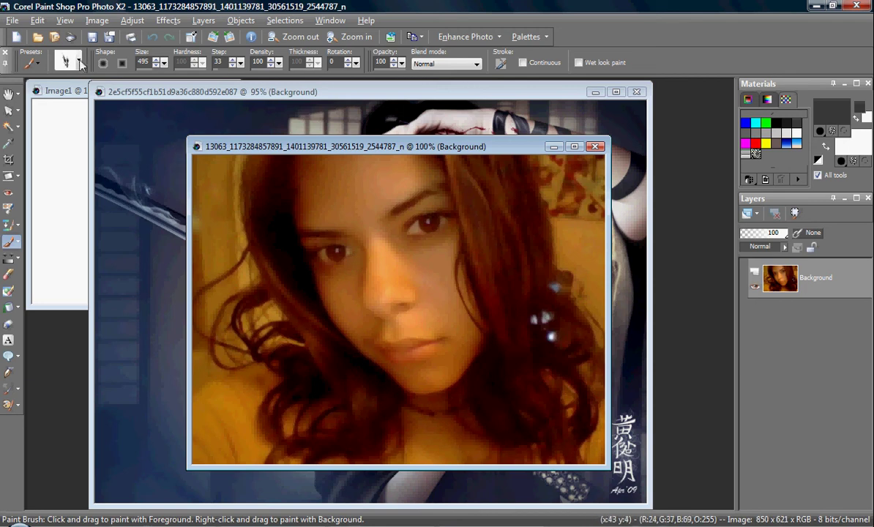
- Set the Paint Brush size to 43 and dismiss the TOSHIBA Service Station notification
click(156, 66)
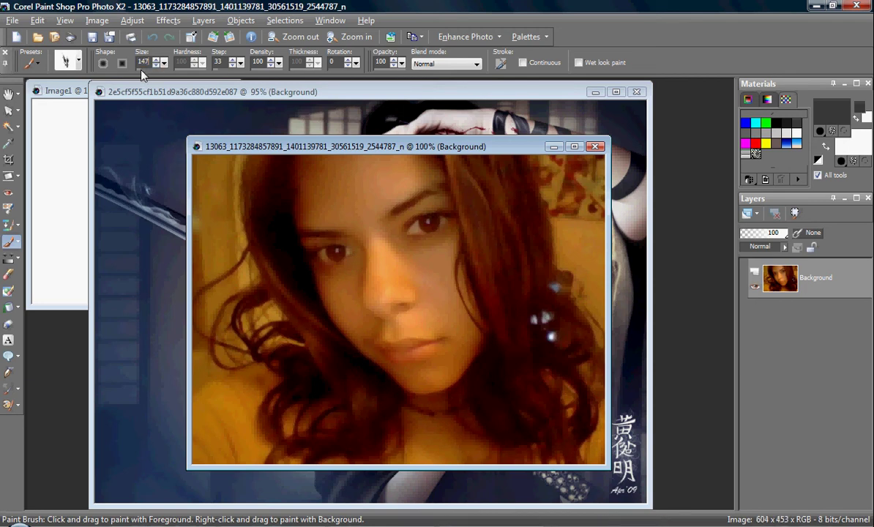
double_click(144, 62)
text(43)
key(Return)
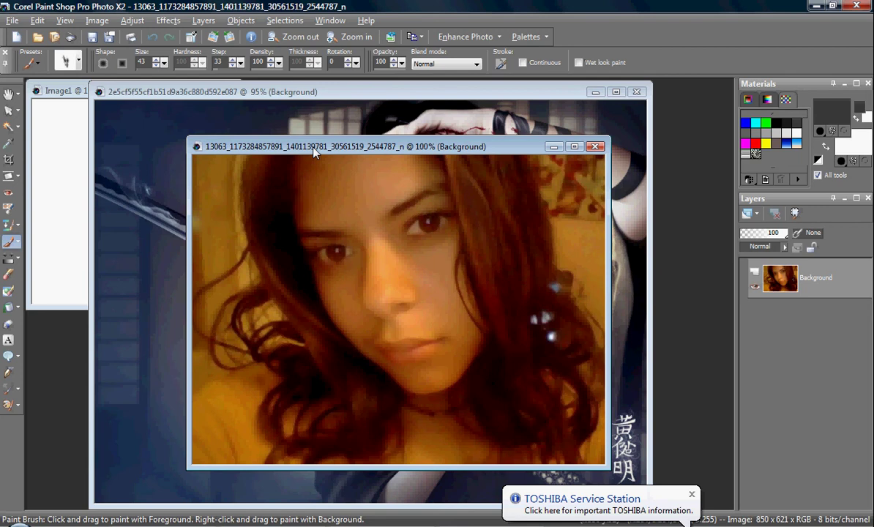
click(692, 496)
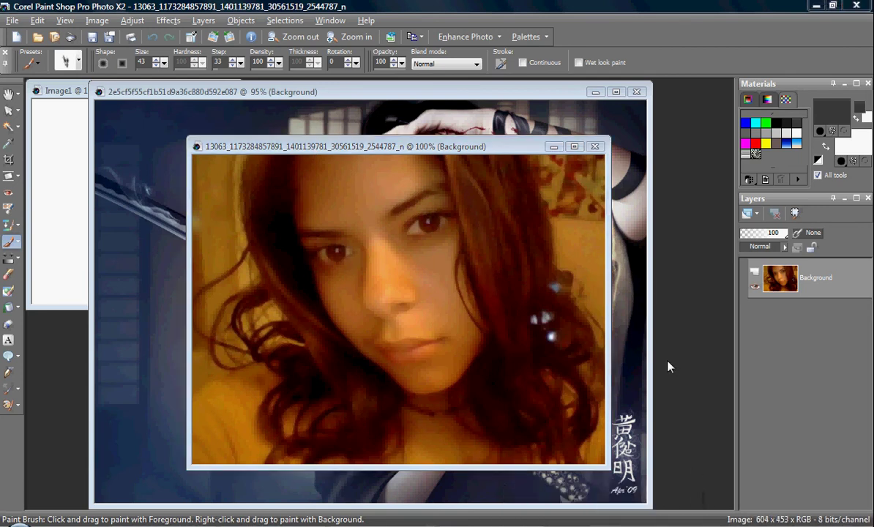
click(496, 201)
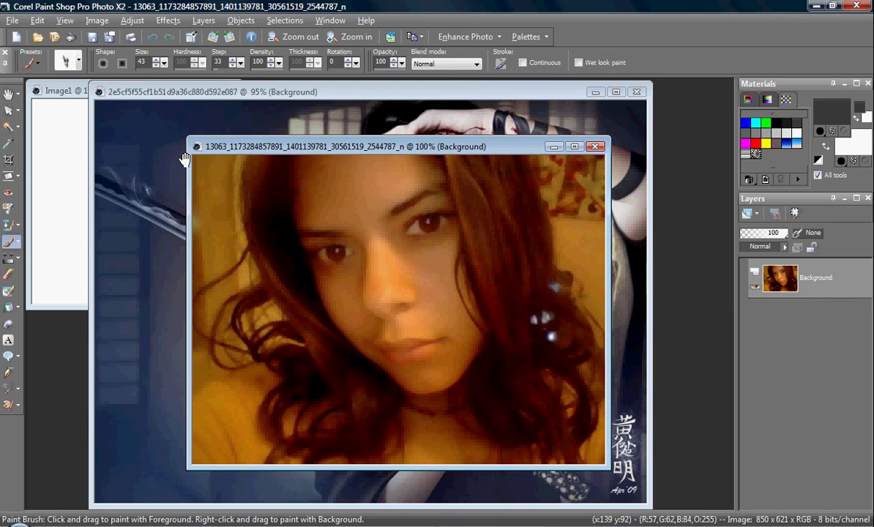
- Bring the painting of the woman with the sword to the front and magnify it to 2000% to examine its pixels
click(260, 94)
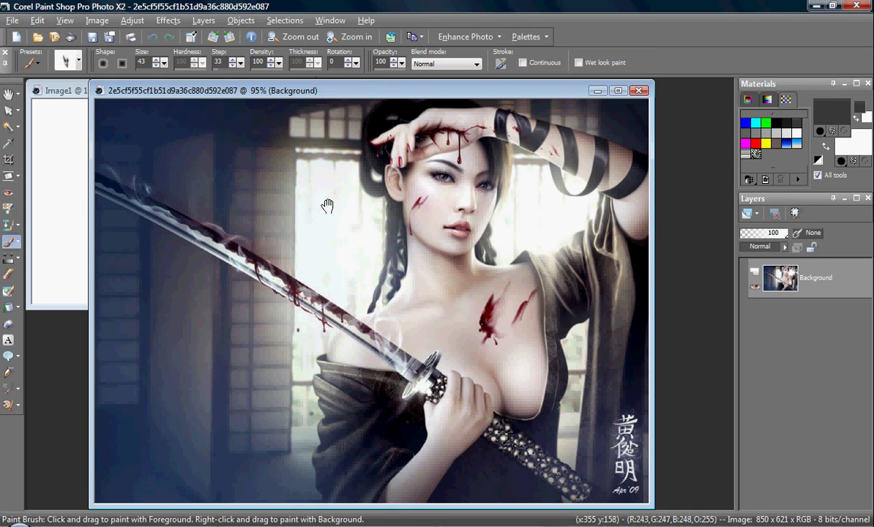
click(362, 38)
click(361, 38)
click(361, 38)
click(361, 38)
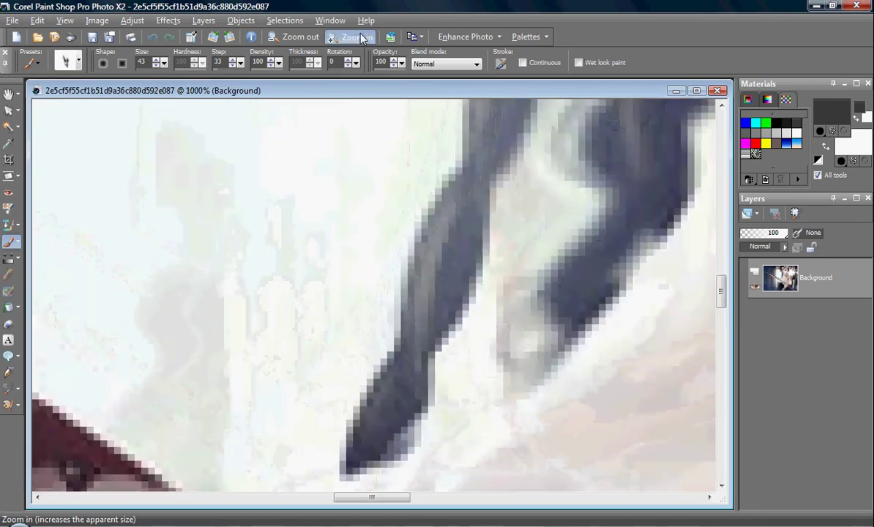
click(362, 38)
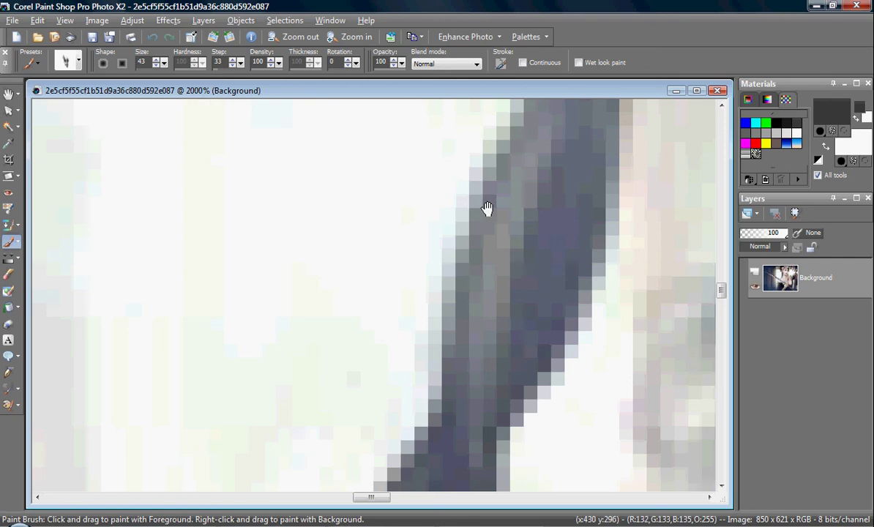
- Reduce the sword painting's magnification to 100% to view the picture as a whole
click(306, 39)
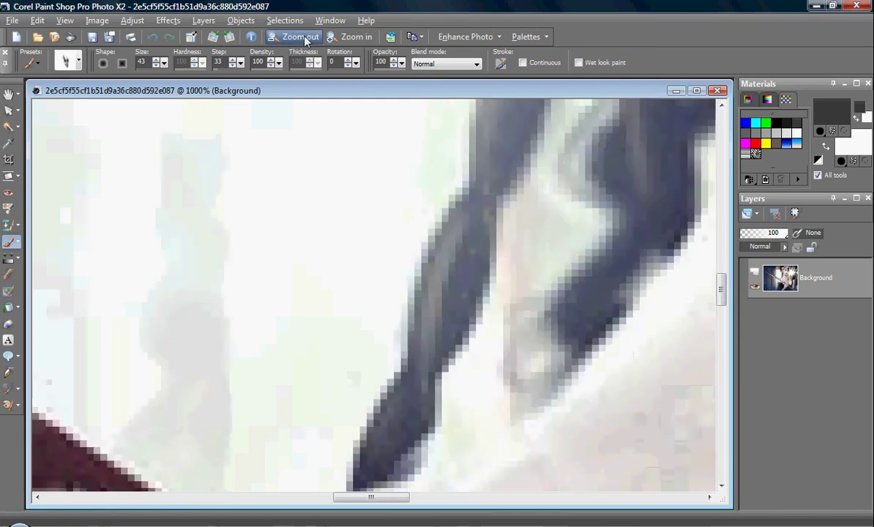
click(305, 39)
click(306, 39)
click(305, 39)
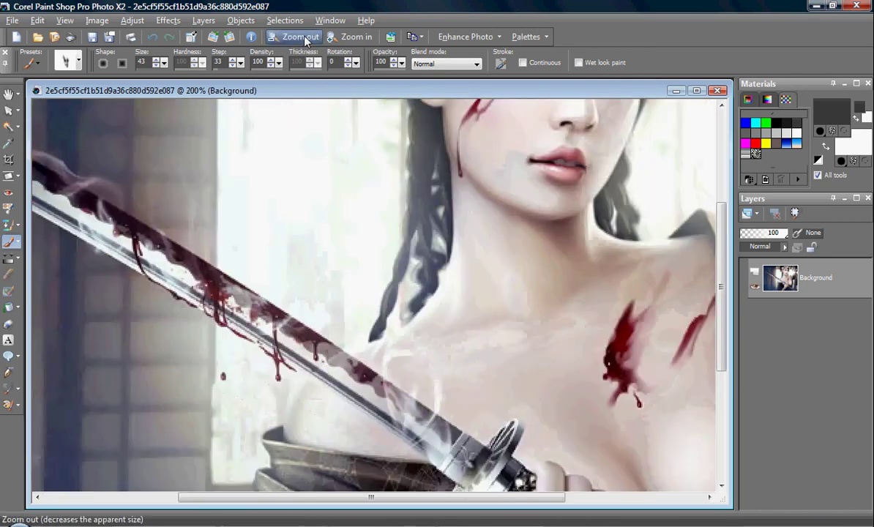
click(305, 39)
click(305, 39)
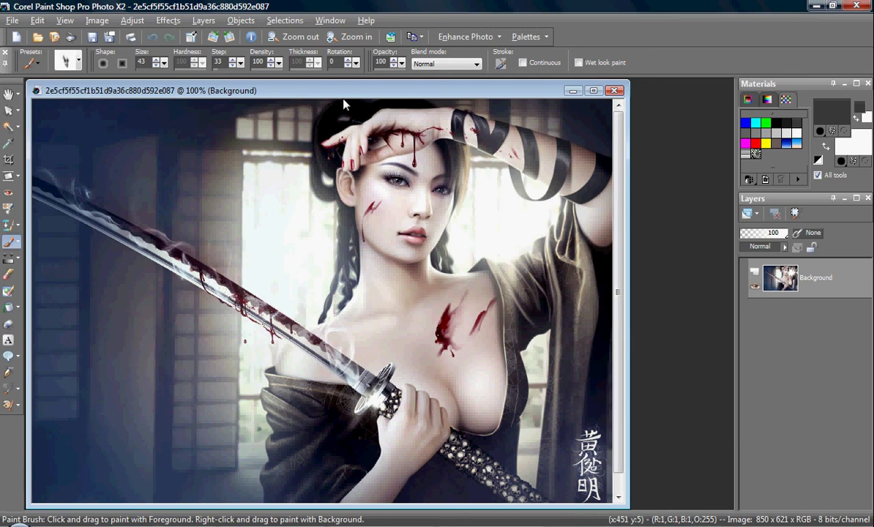
- Spread the overlapping sword painting and two portrait photo windows apart across the workspace
drag(322, 90, 452, 244)
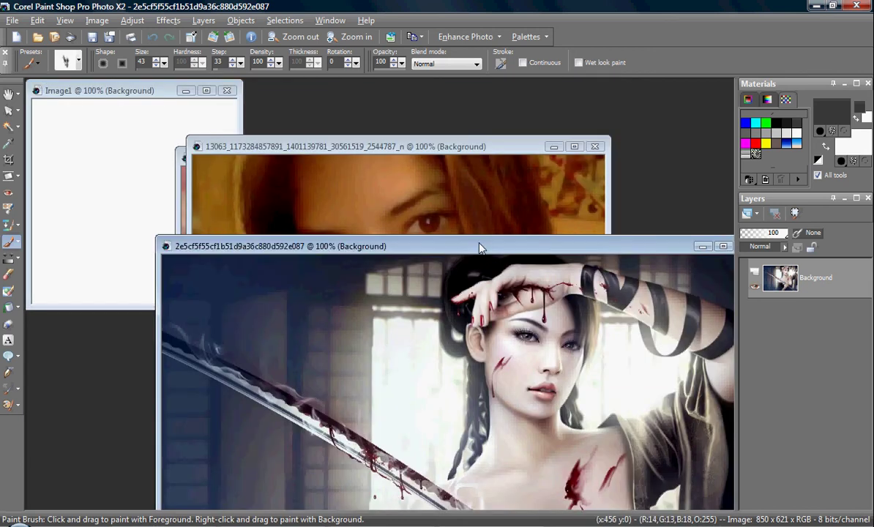
click(401, 147)
drag(425, 149, 530, 189)
click(441, 158)
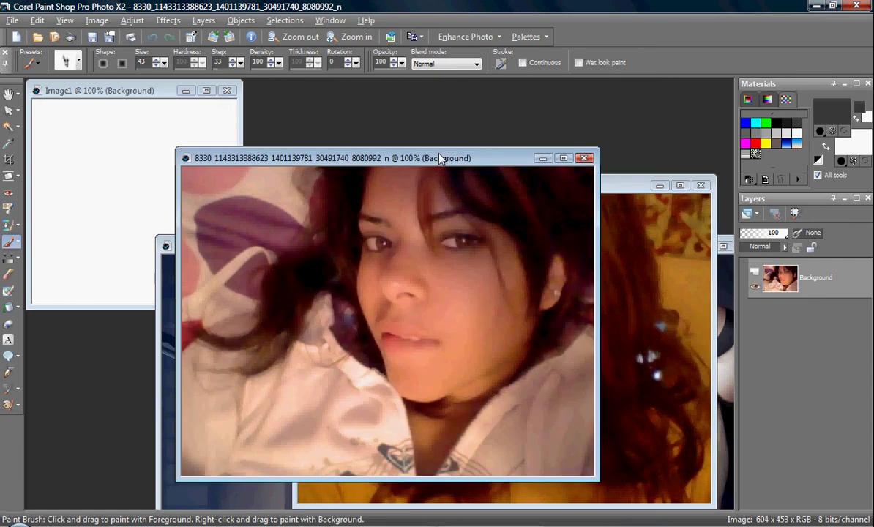
drag(440, 158, 288, 91)
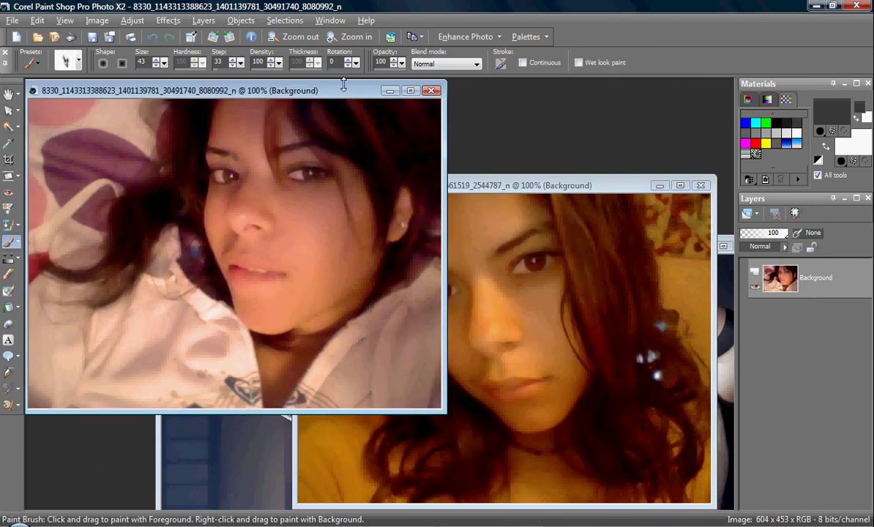
- Reposition the orange-toned portrait and the sword painting so the windows overlap in a cascade, with the orange-toned portrait in front
click(543, 188)
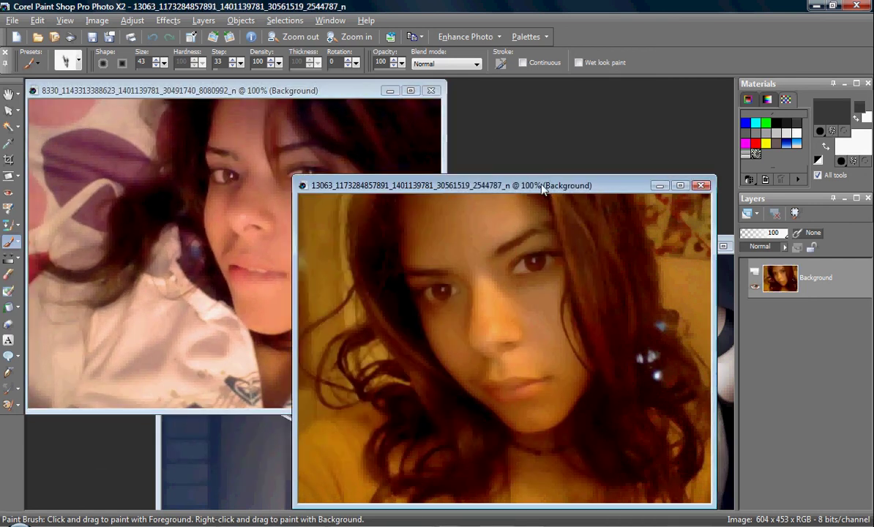
drag(542, 188, 502, 136)
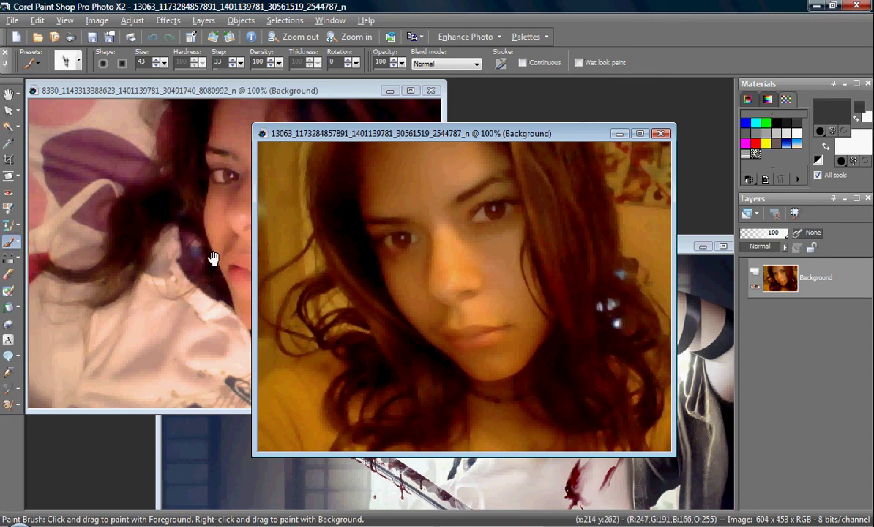
click(692, 246)
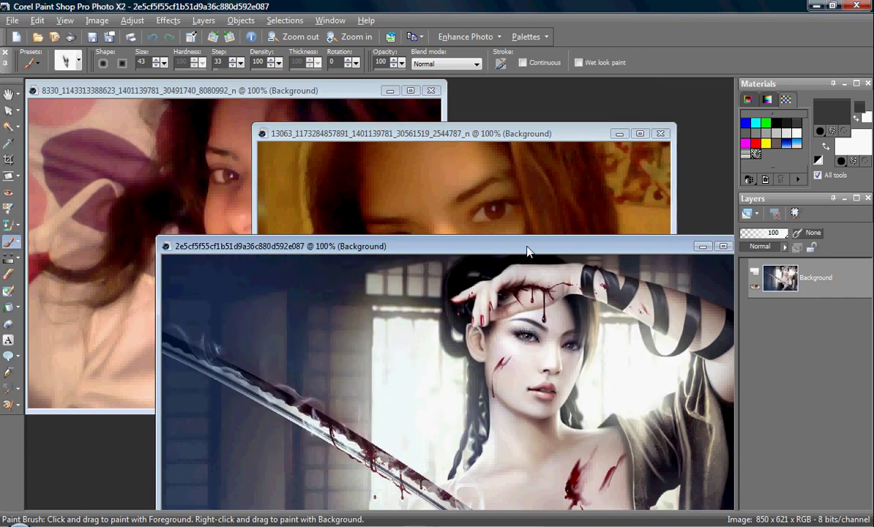
drag(527, 251, 455, 172)
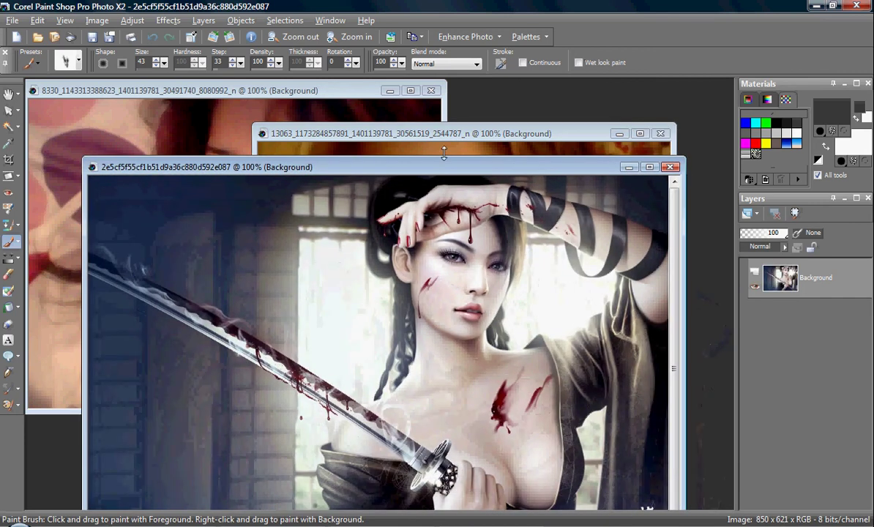
click(454, 139)
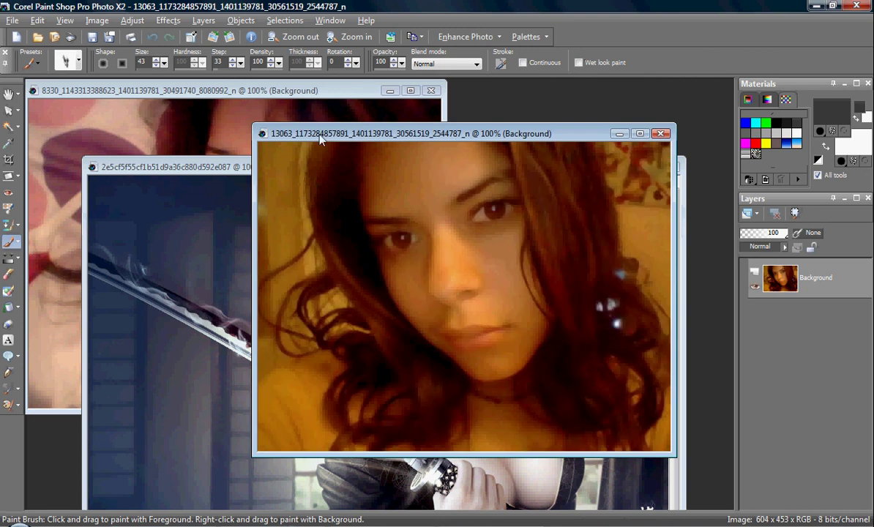